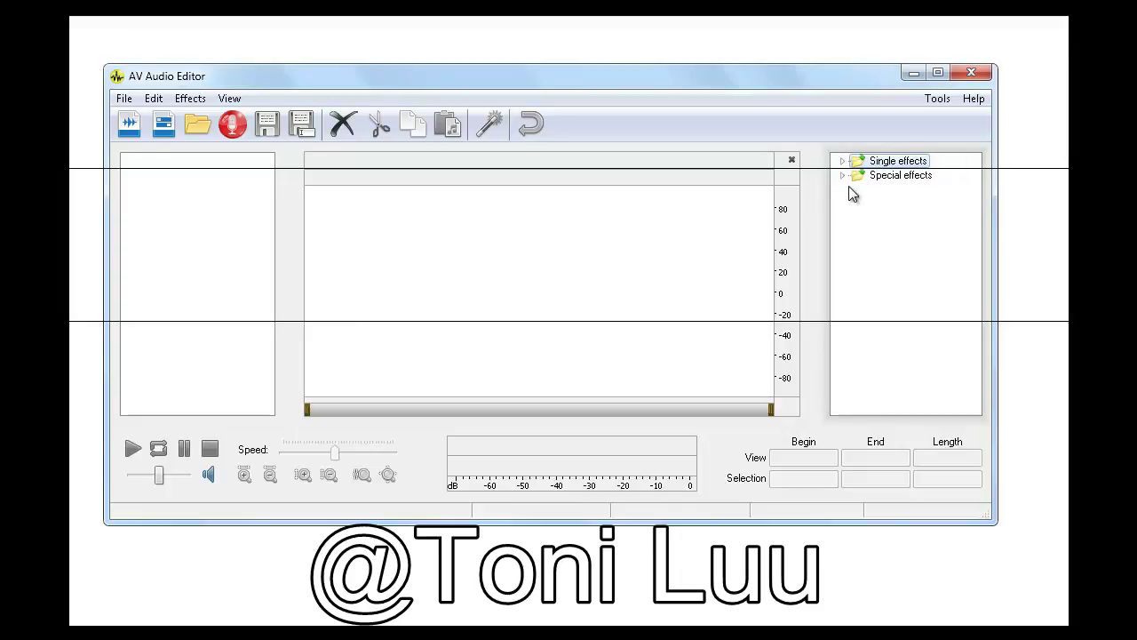
pyautogui.click(859, 232)
pyautogui.click(859, 231)
pyautogui.click(842, 175)
# Step: Create a new multitrack session with a 44100 sample rate and stereo channels
pyautogui.click(125, 99)
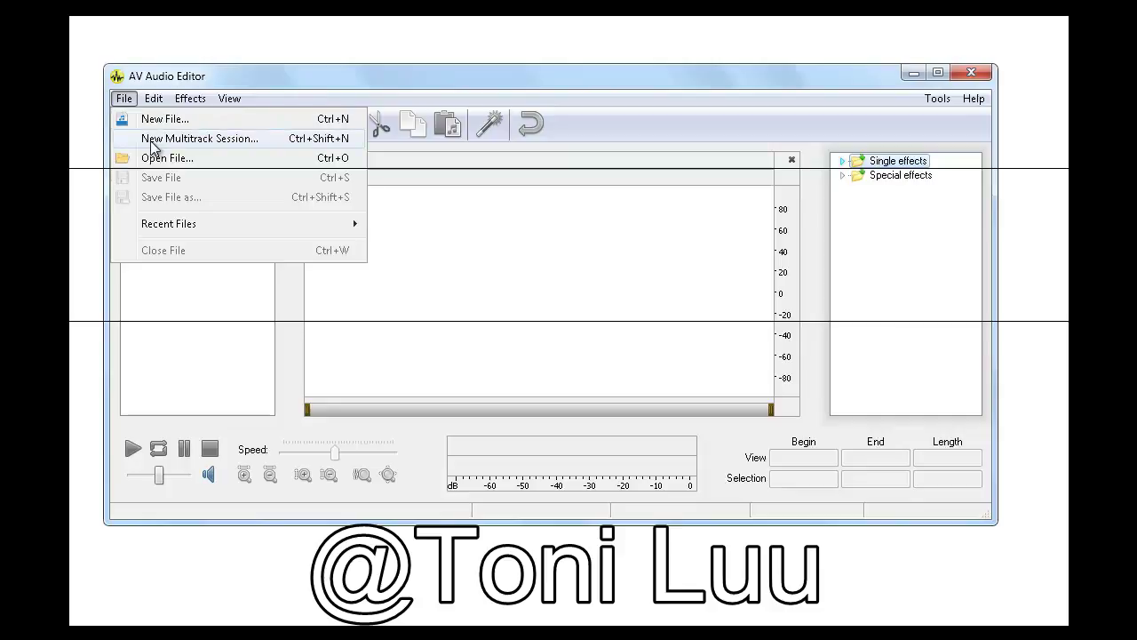
pyautogui.click(153, 140)
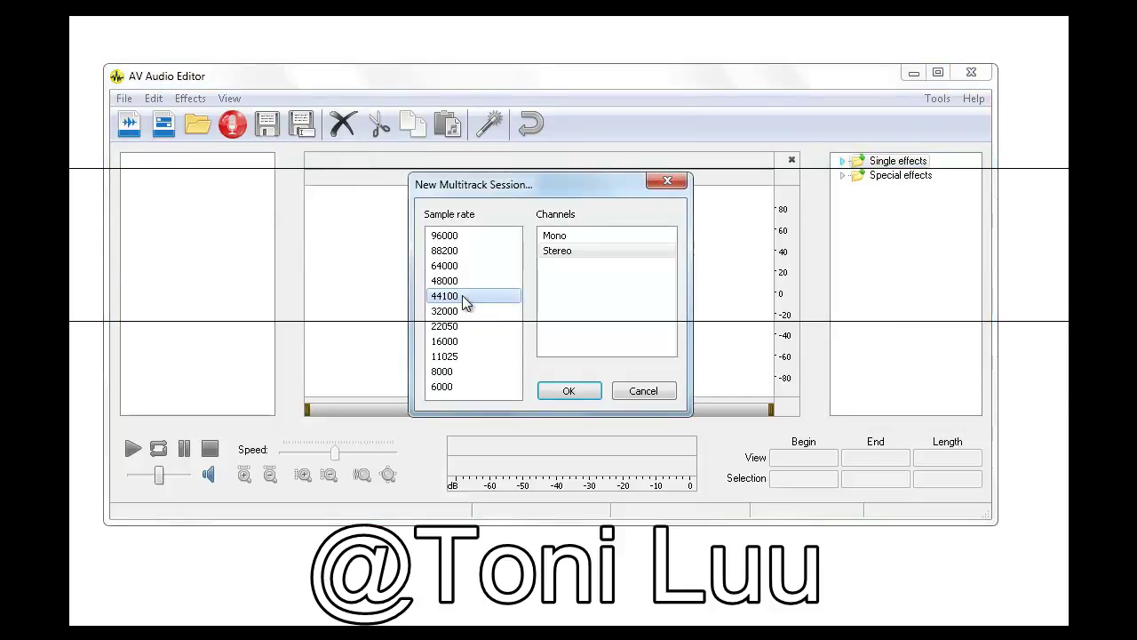
pyautogui.click(557, 252)
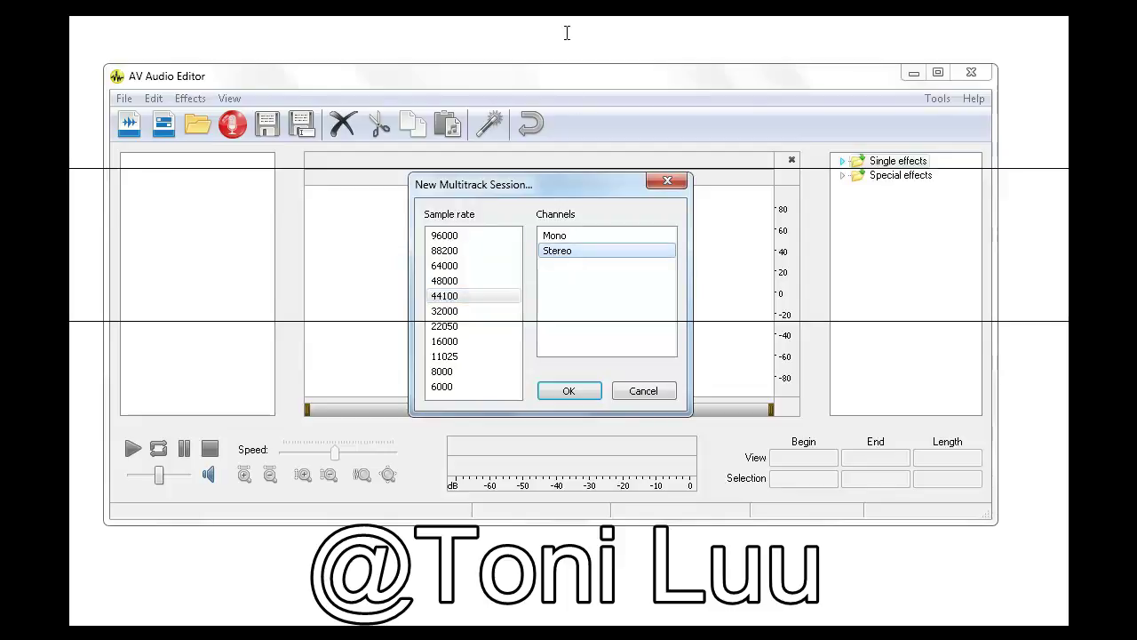
pyautogui.click(566, 393)
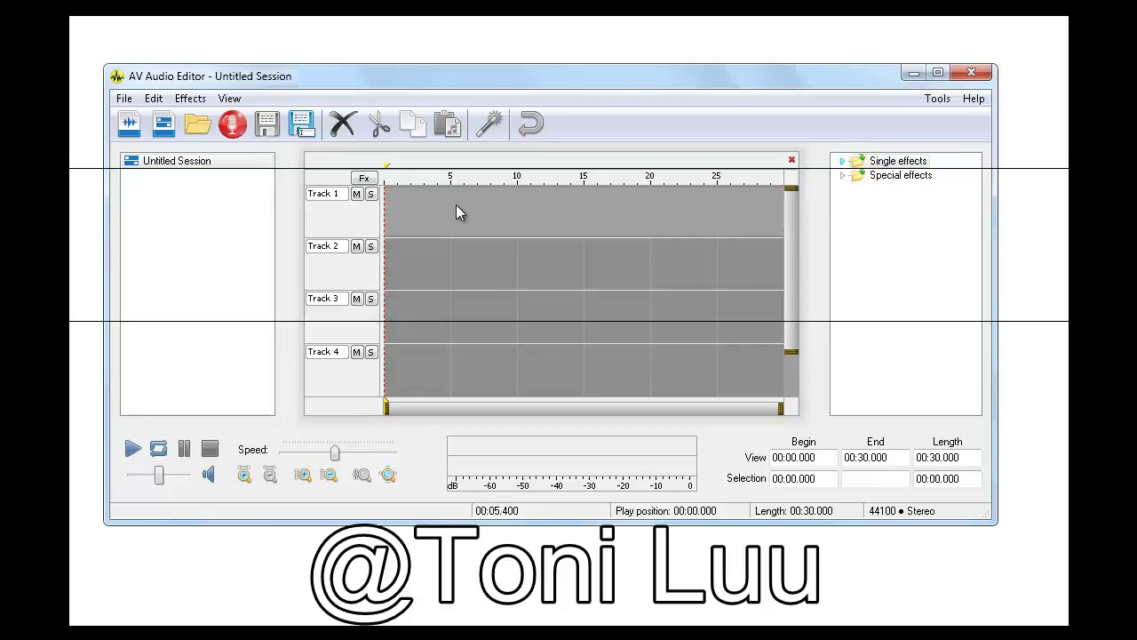
pyautogui.click(422, 210)
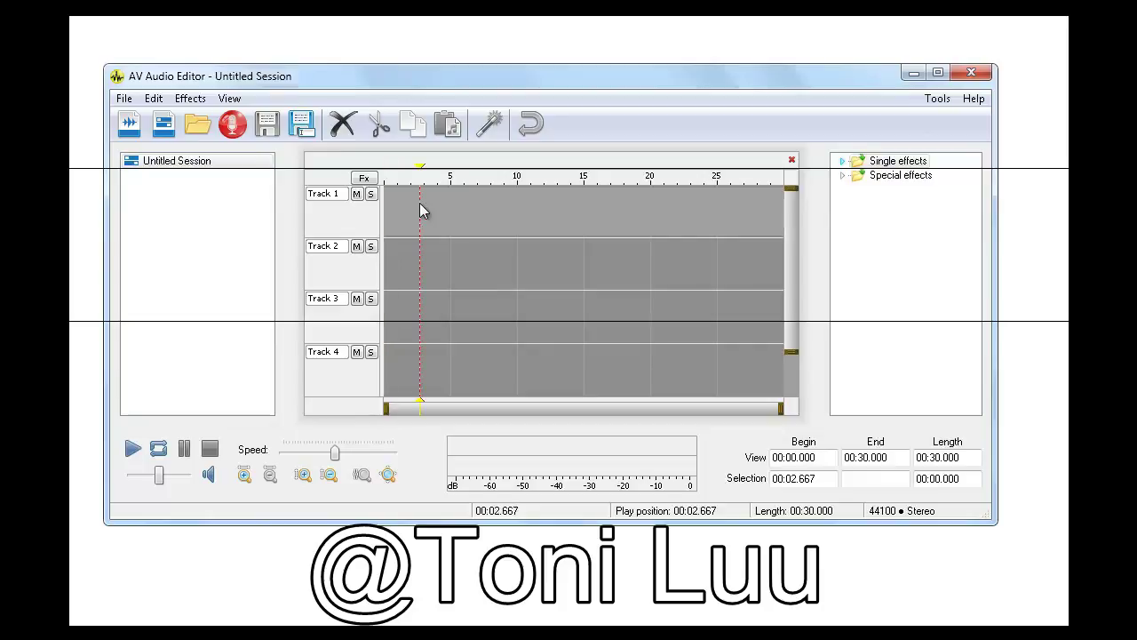
pyautogui.hotkey('ctrl', 'o')
pyautogui.click(611, 437)
# Step: Insert "You are my heart you are my soul - Morden Talking.mp3" at the very start of Track 1
pyautogui.click(387, 212)
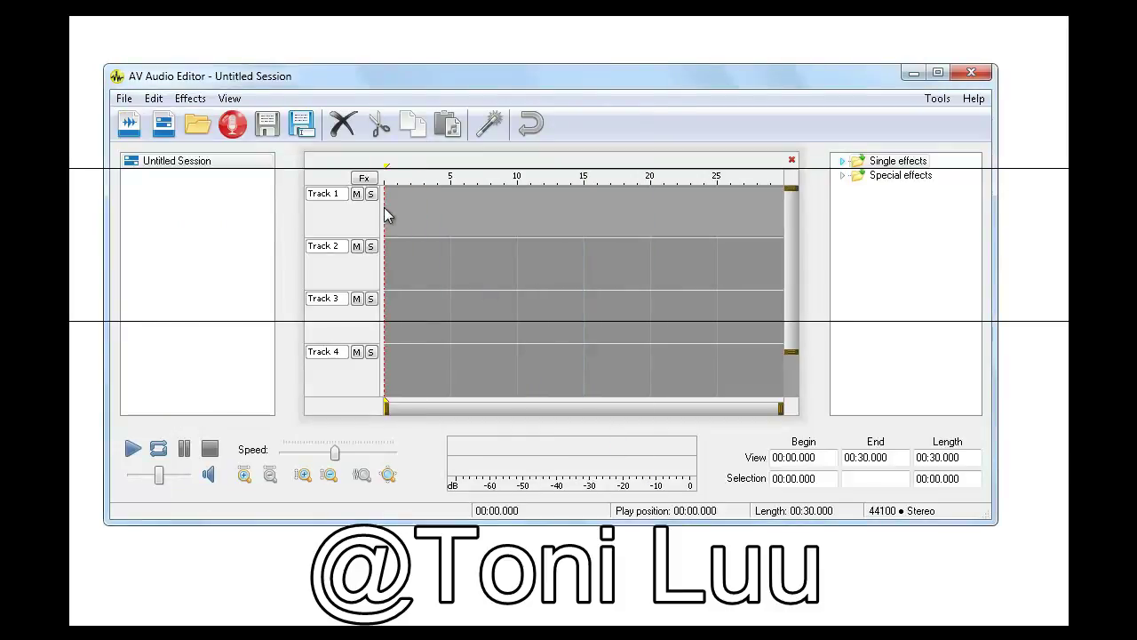
pyautogui.hotkey('ctrl', 'o')
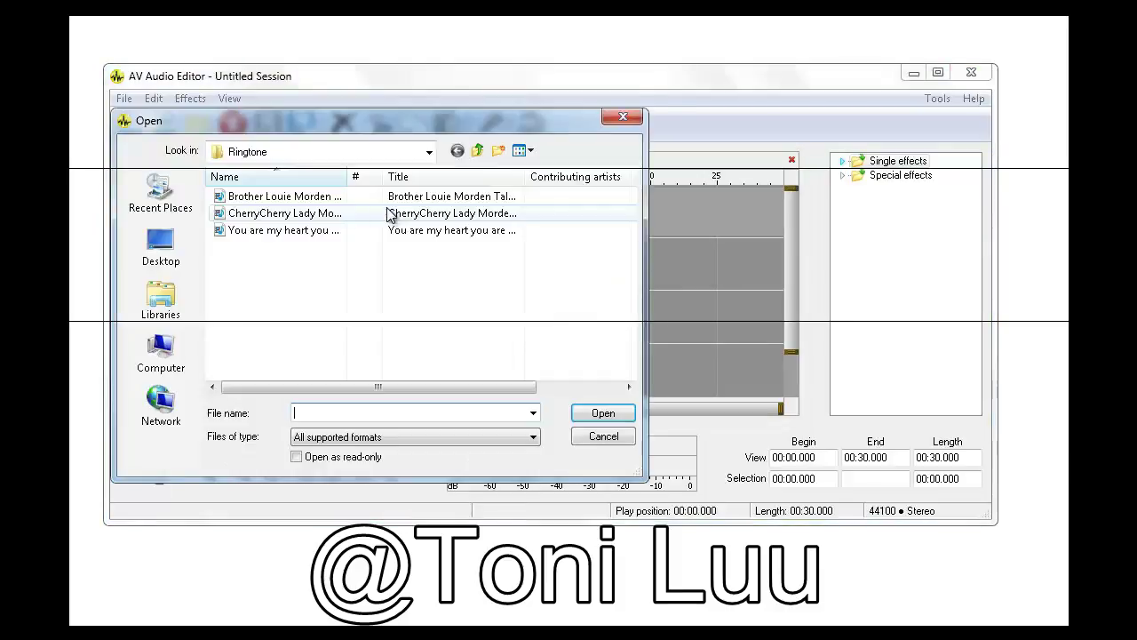
pyautogui.click(293, 232)
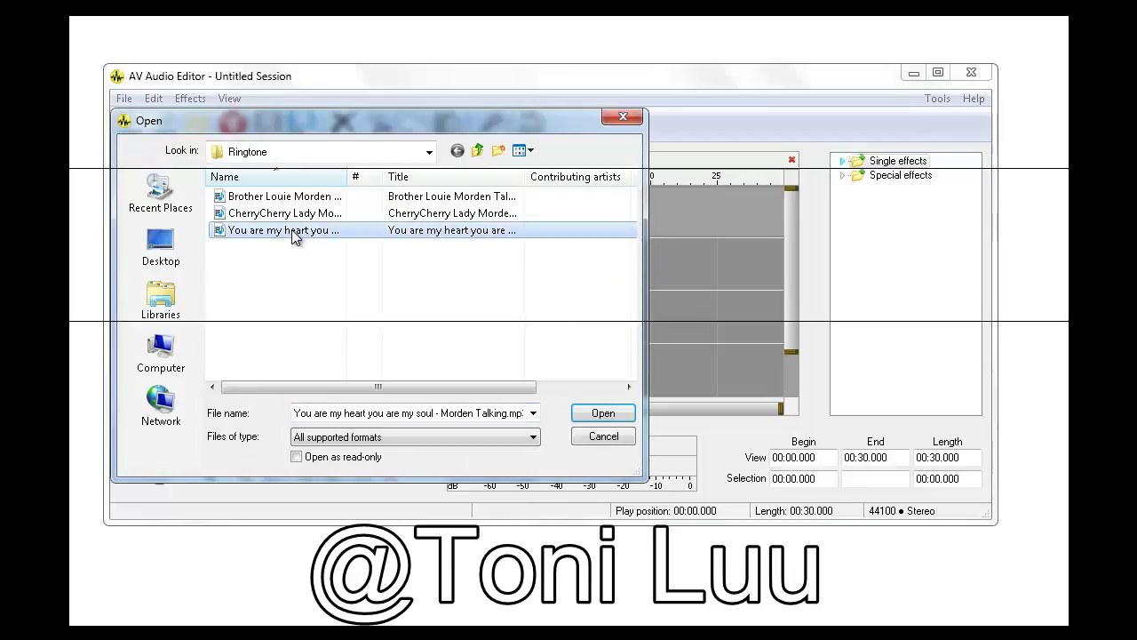
pyautogui.click(592, 416)
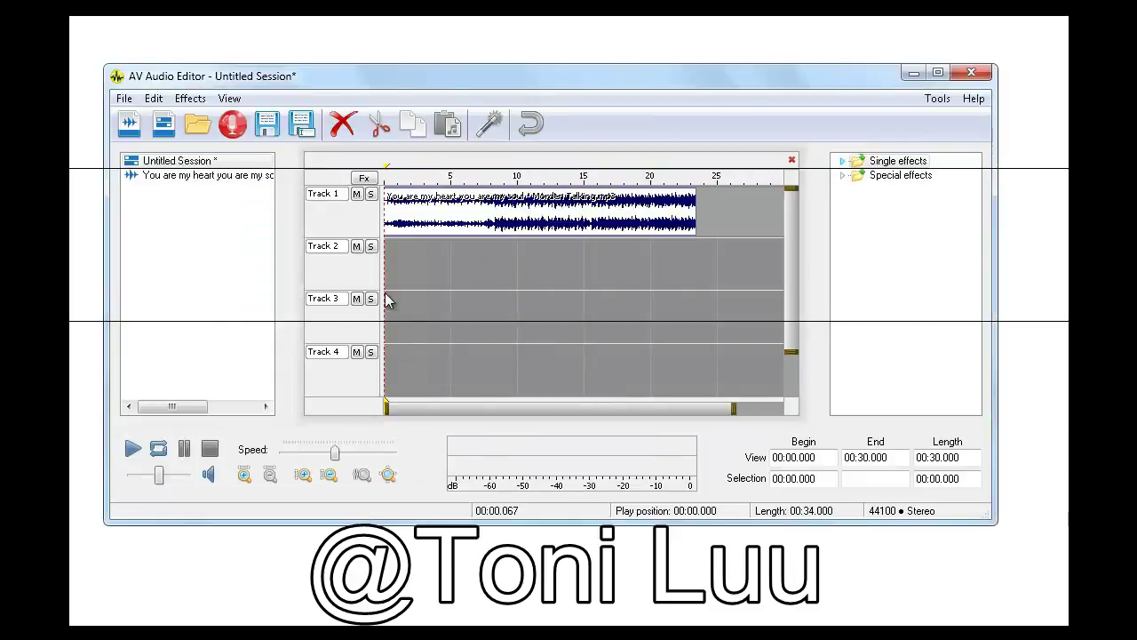
# Step: Insert "Brother Louie Morden Talking.mp3" on Track 2 where the Track 1 clip ends, at about 23.6 seconds
pyautogui.click(696, 256)
pyautogui.hotkey('ctrl', 'o')
pyautogui.click(279, 200)
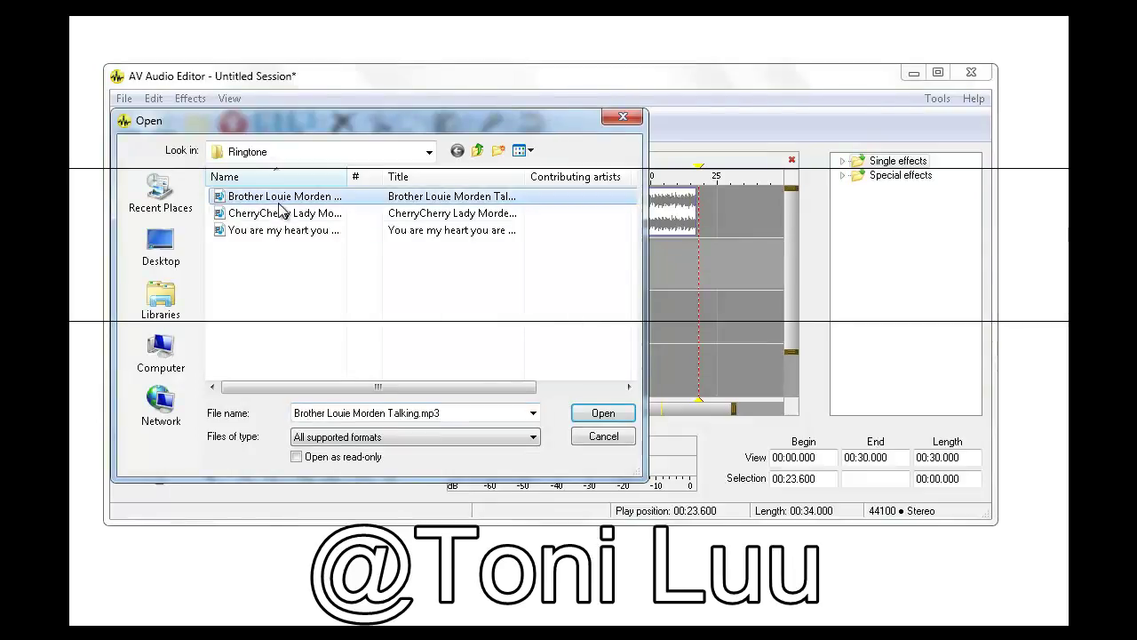
pyautogui.click(603, 412)
pyautogui.click(709, 281)
pyautogui.click(687, 271)
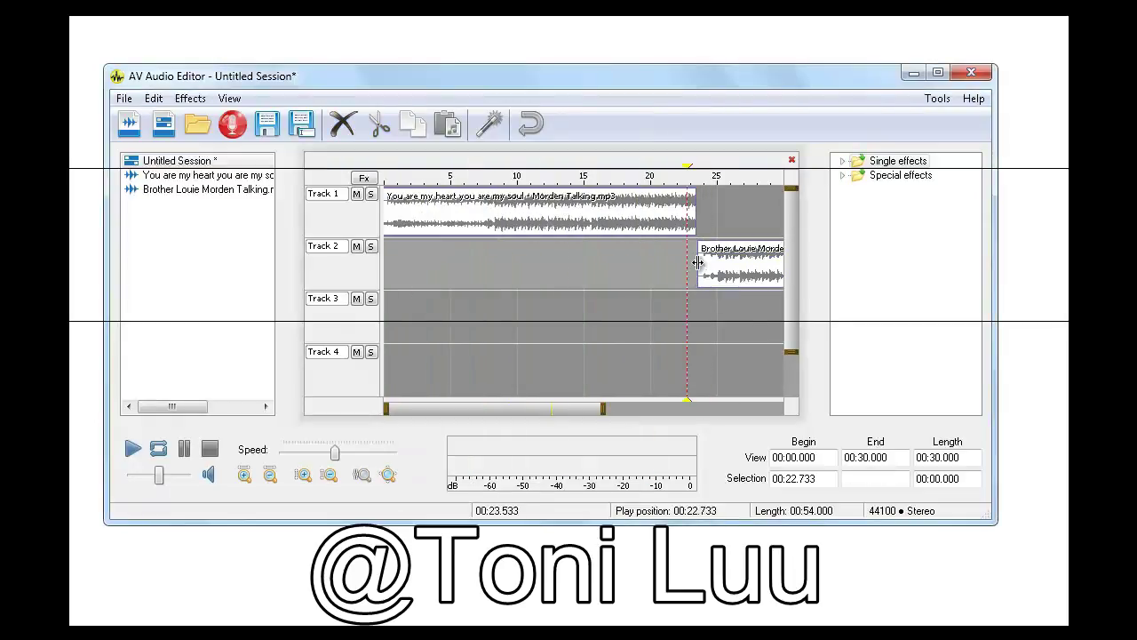
pyautogui.click(702, 253)
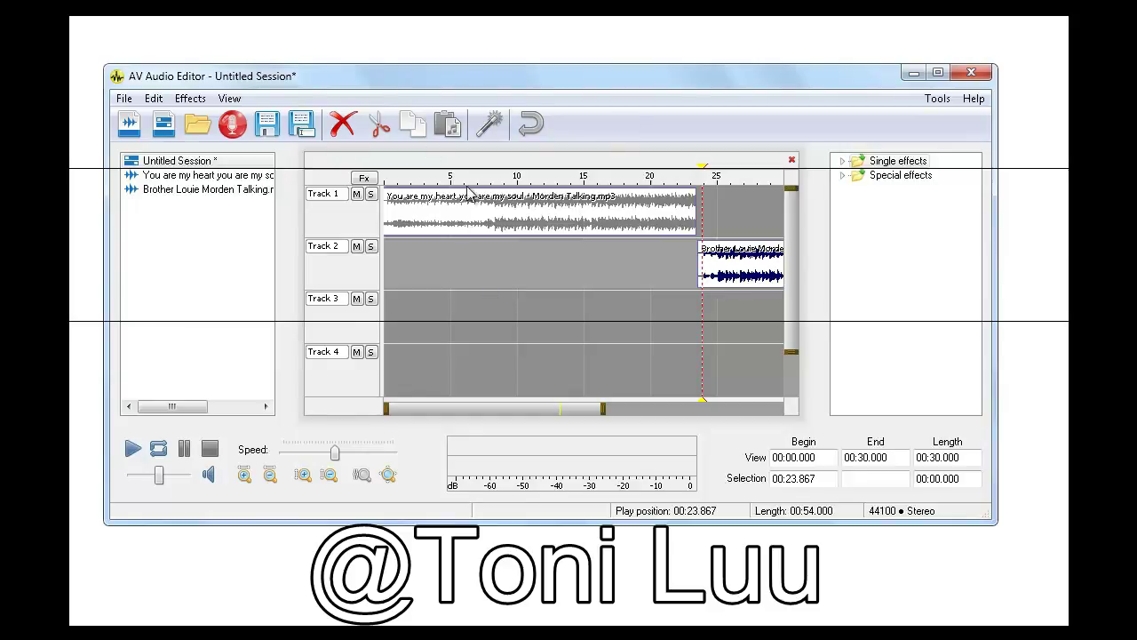
# Step: Add the 3D sound effect from the single effects to the clip's track, Track 1
pyautogui.click(422, 221)
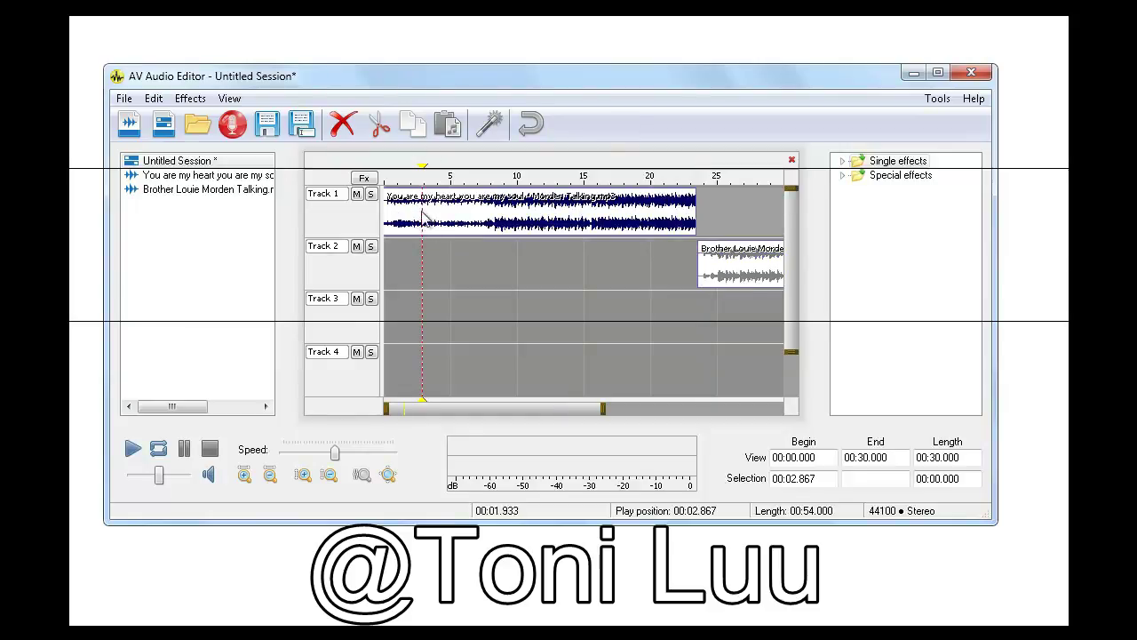
pyautogui.click(842, 162)
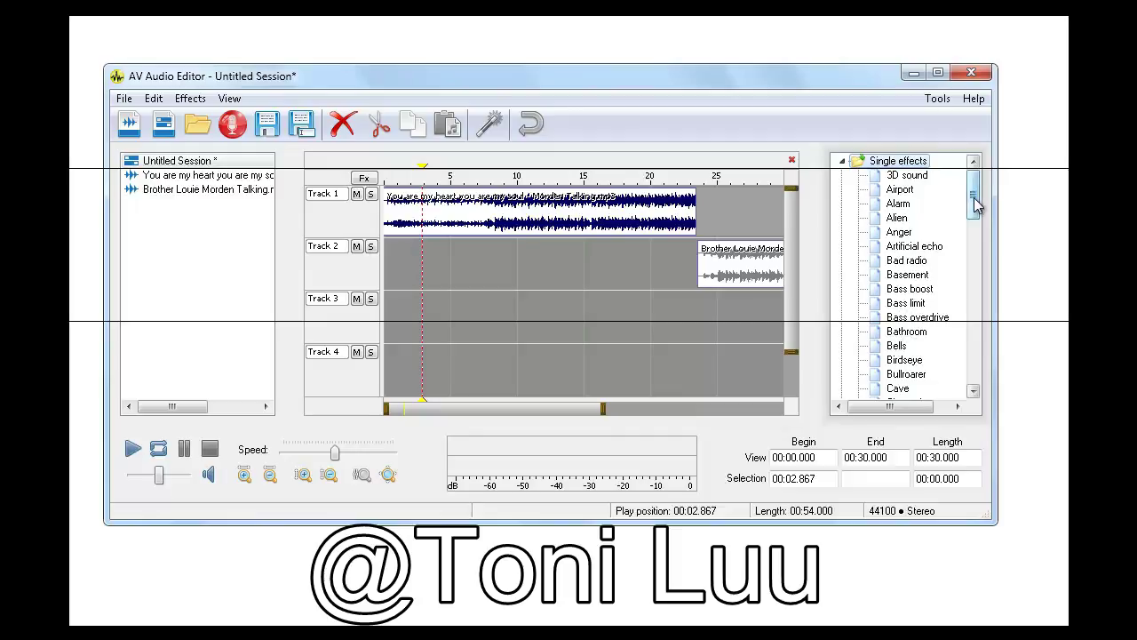
pyautogui.click(891, 175)
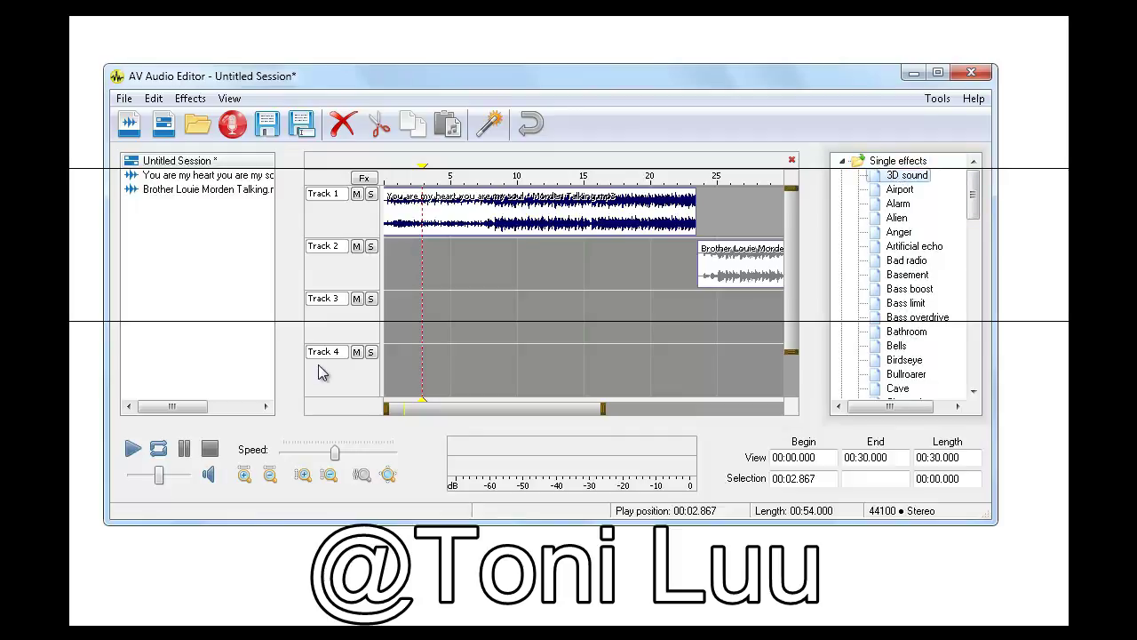
pyautogui.doubleClick(908, 180)
pyautogui.moveTo(551, 270); pyautogui.dragTo(477, 235)
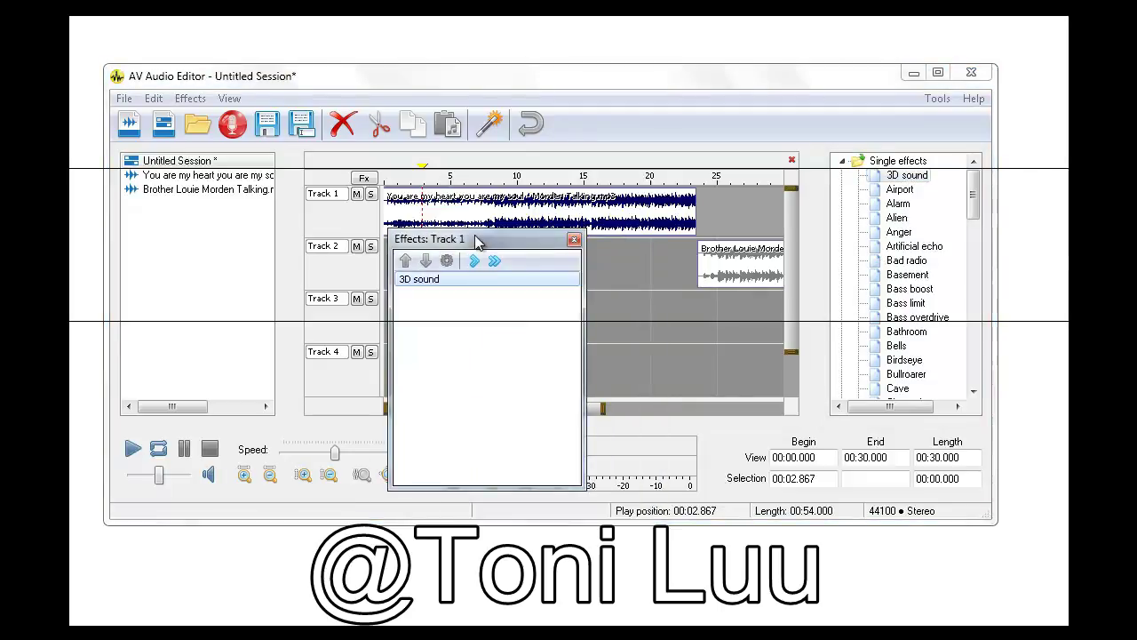
# Step: Add the Virtual sound bar special effect to Track 2 and close its effects window
pyautogui.click(735, 275)
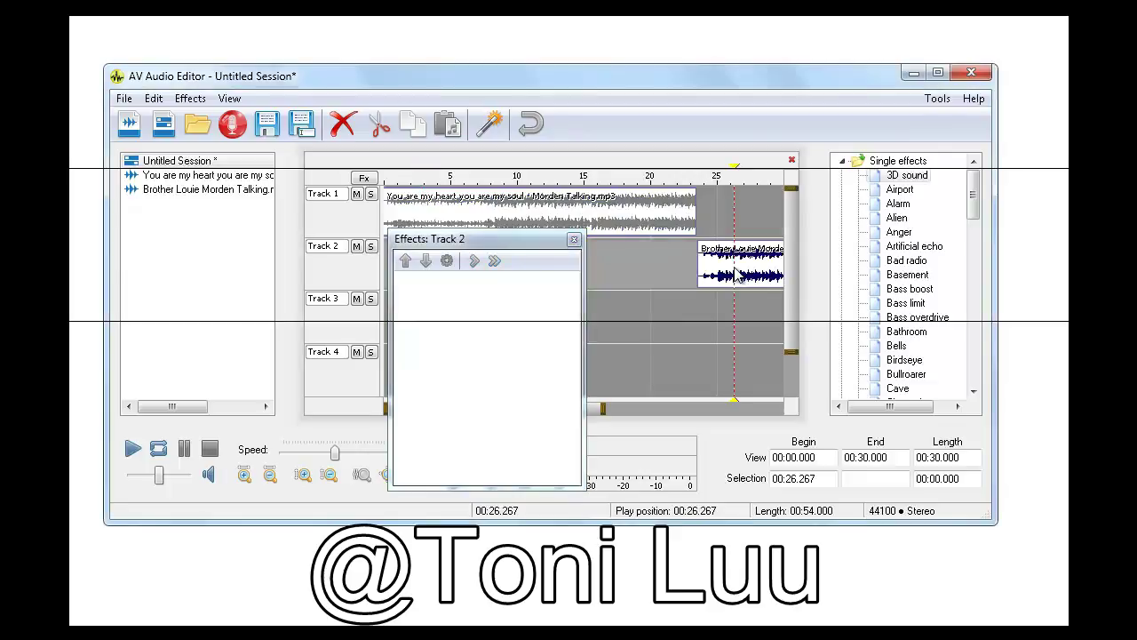
pyautogui.moveTo(974, 219); pyautogui.dragTo(972, 391)
pyautogui.click(842, 391)
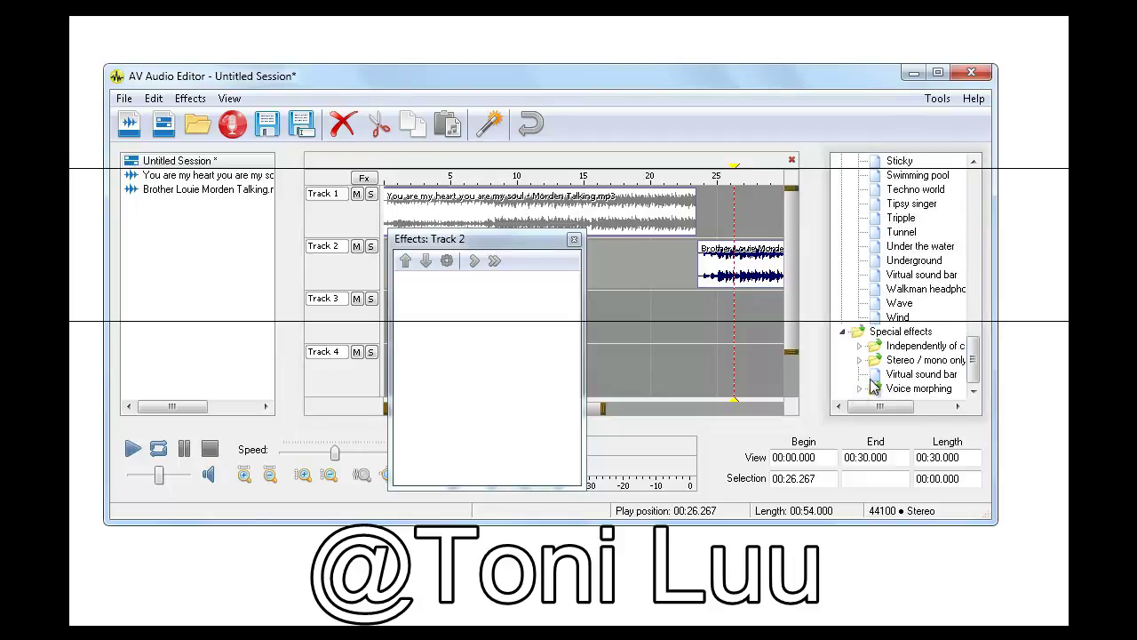
pyautogui.doubleClick(924, 374)
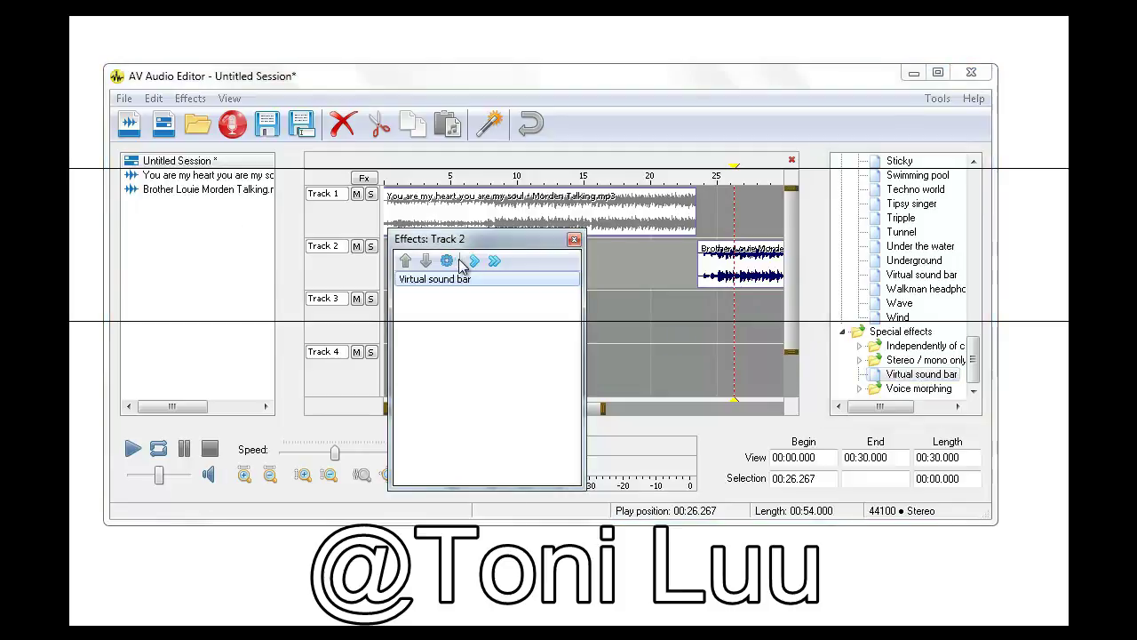
pyautogui.moveTo(507, 239); pyautogui.dragTo(658, 234)
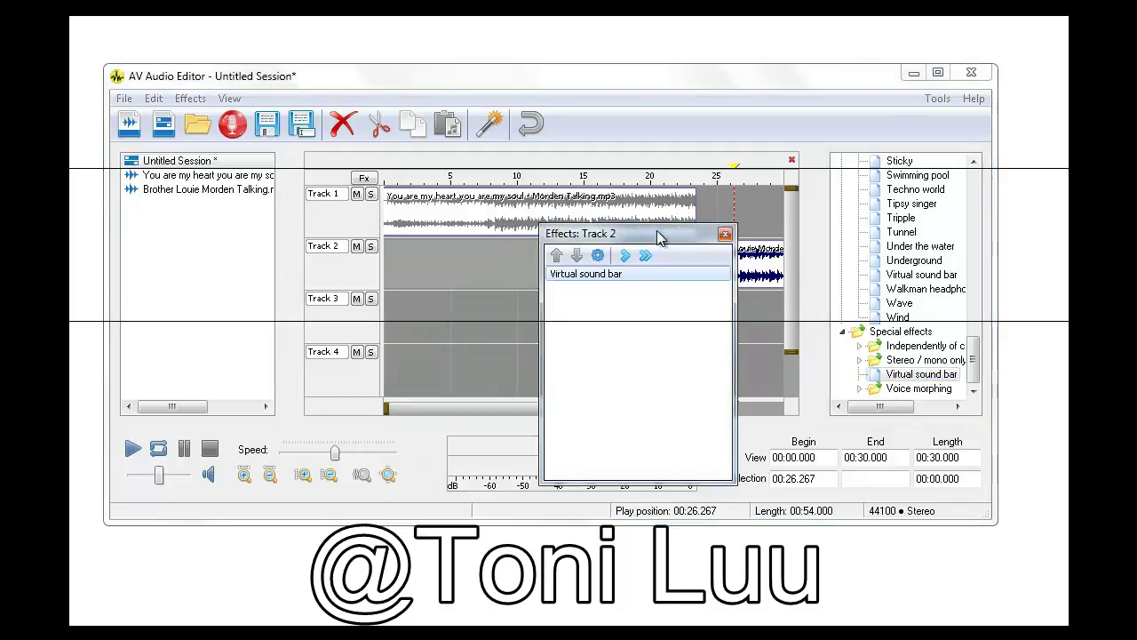
pyautogui.click(725, 235)
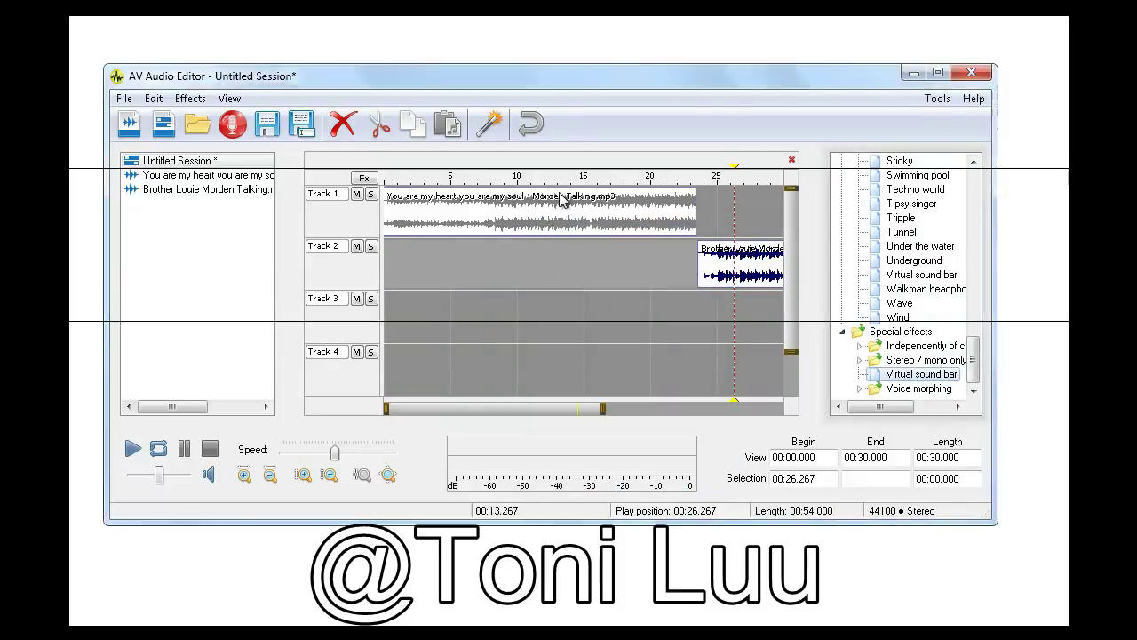
# Step: View the Track 1 clip in the waveform editor, return to the multitrack session and check the clip's available commands
pyautogui.click(584, 214)
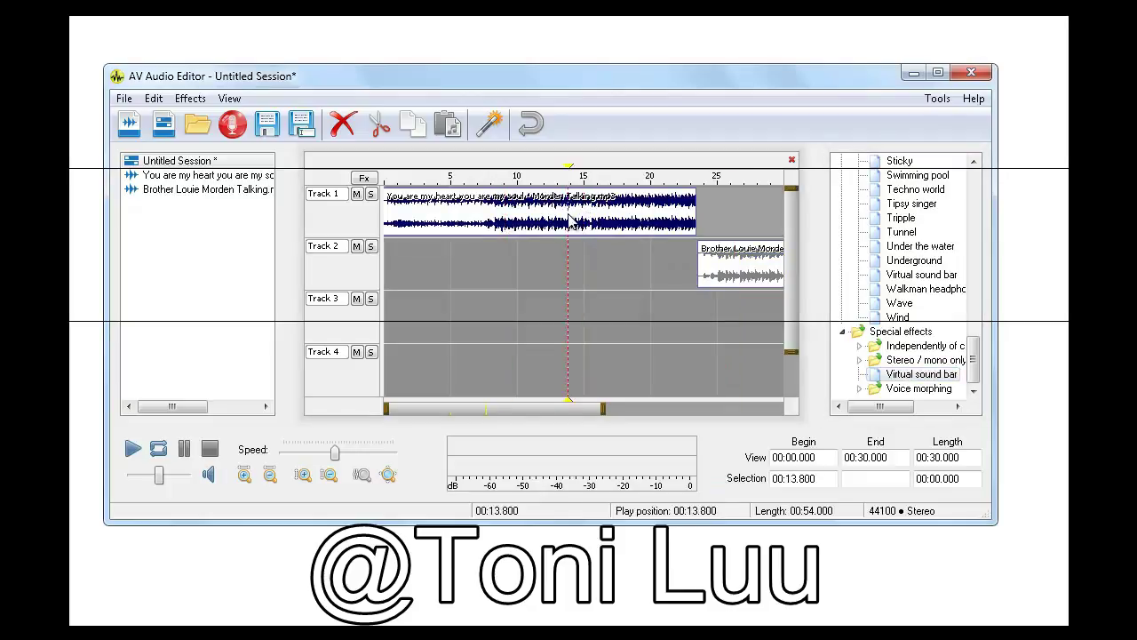
pyautogui.doubleClick(573, 222)
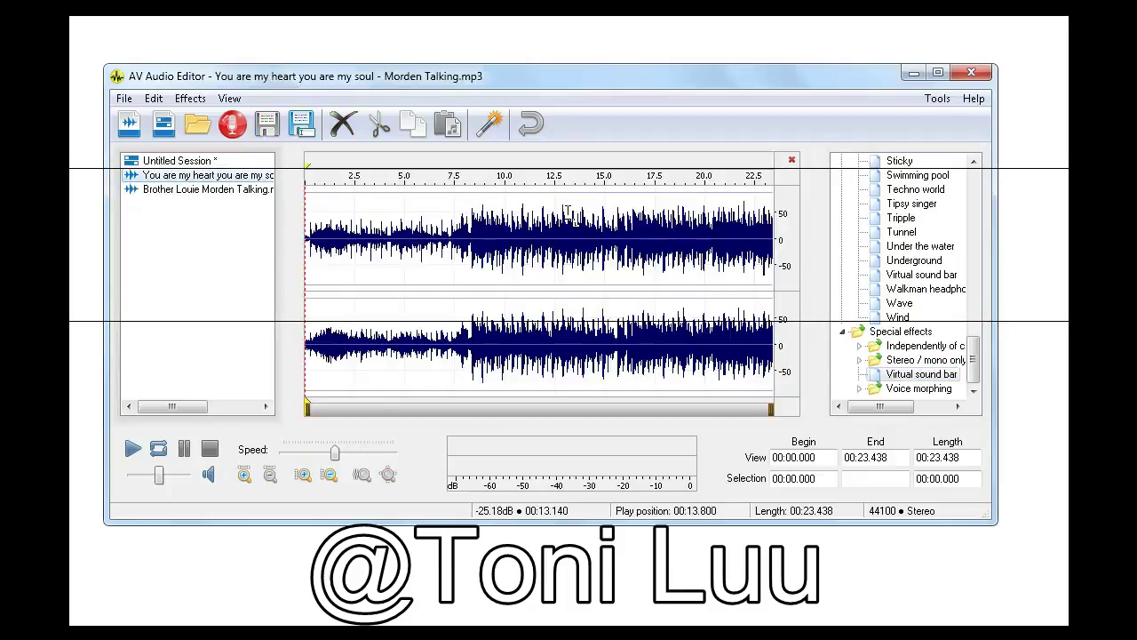
pyautogui.doubleClick(203, 164)
pyautogui.click(468, 227)
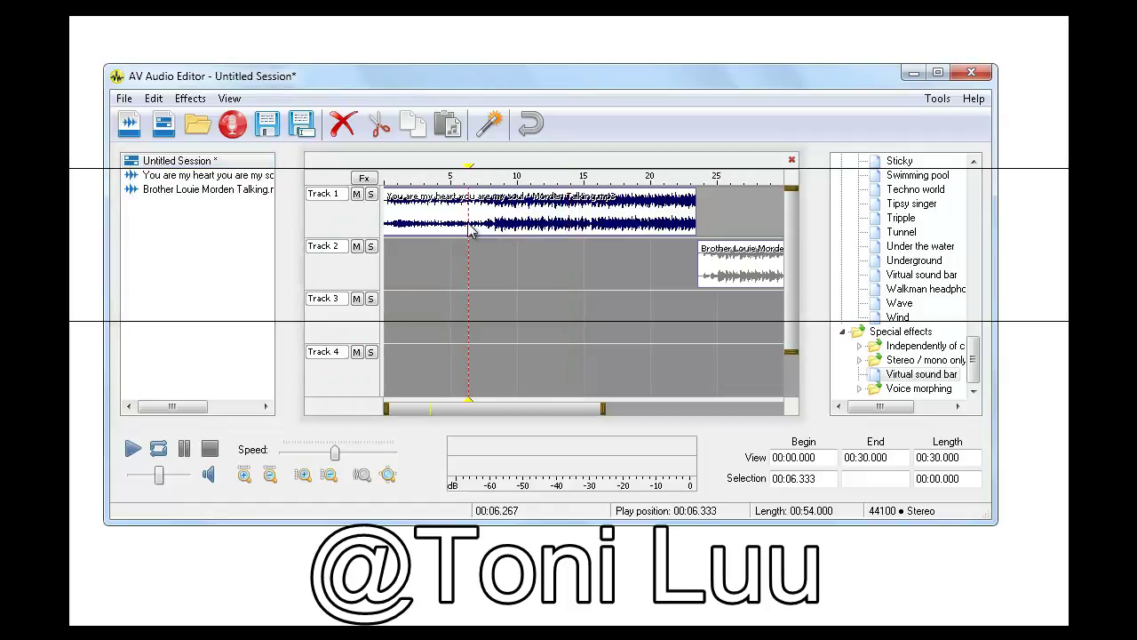
pyautogui.rightClick(537, 228)
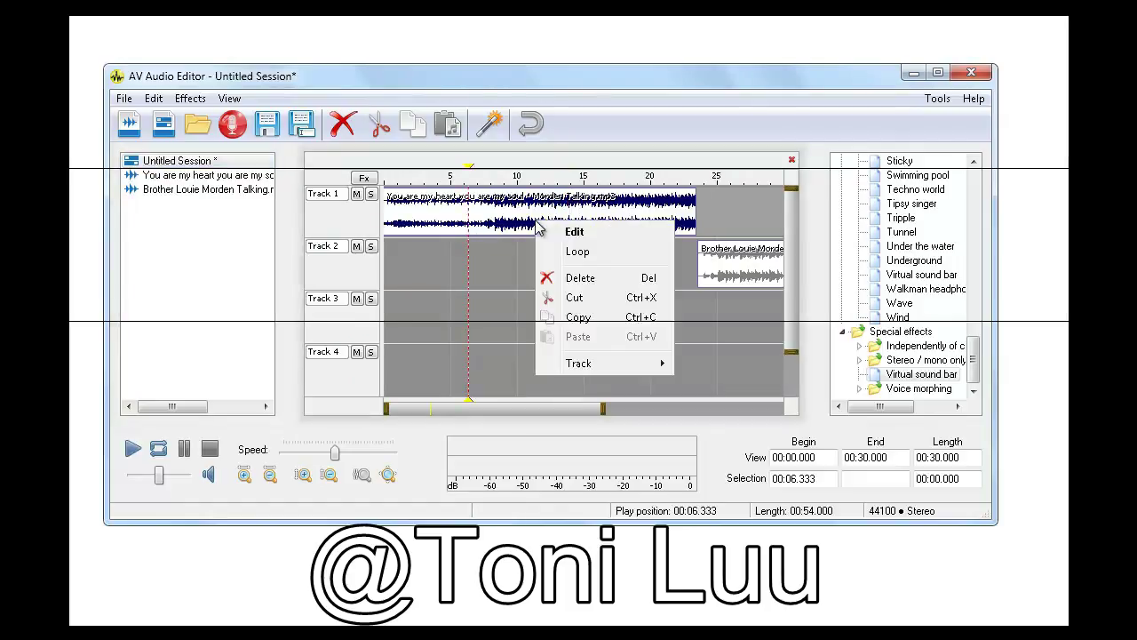
pyautogui.click(499, 224)
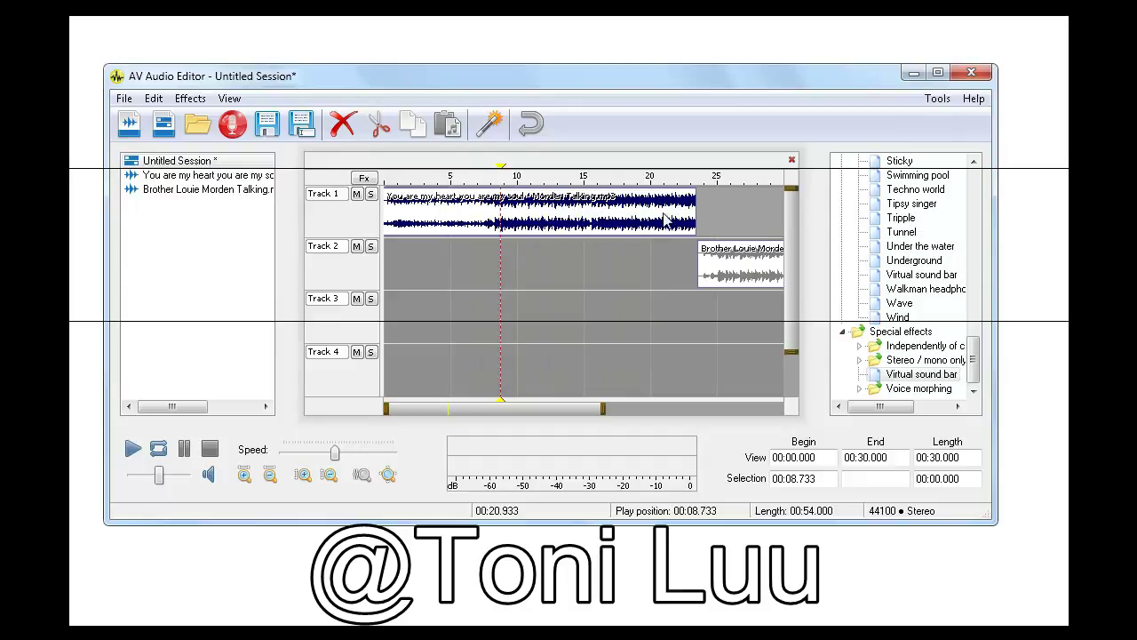
# Step: Review the 3D sound effect in Track 1's effects window and close the window
pyautogui.moveTo(973, 359); pyautogui.dragTo(973, 178)
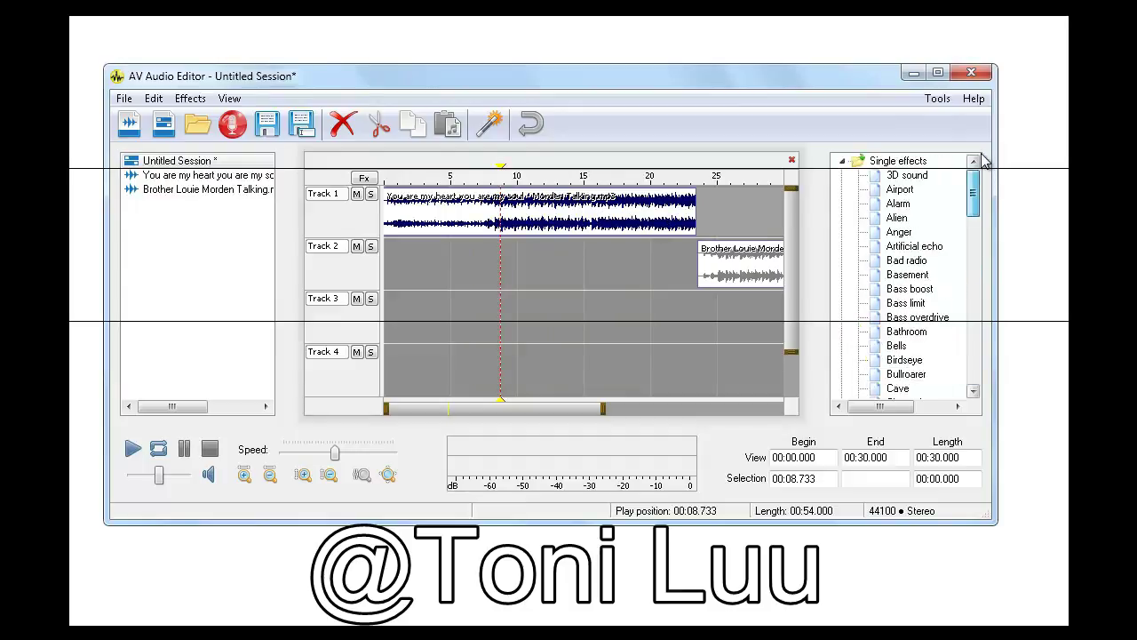
pyautogui.doubleClick(920, 182)
pyautogui.click(589, 289)
pyautogui.click(571, 275)
pyautogui.click(626, 257)
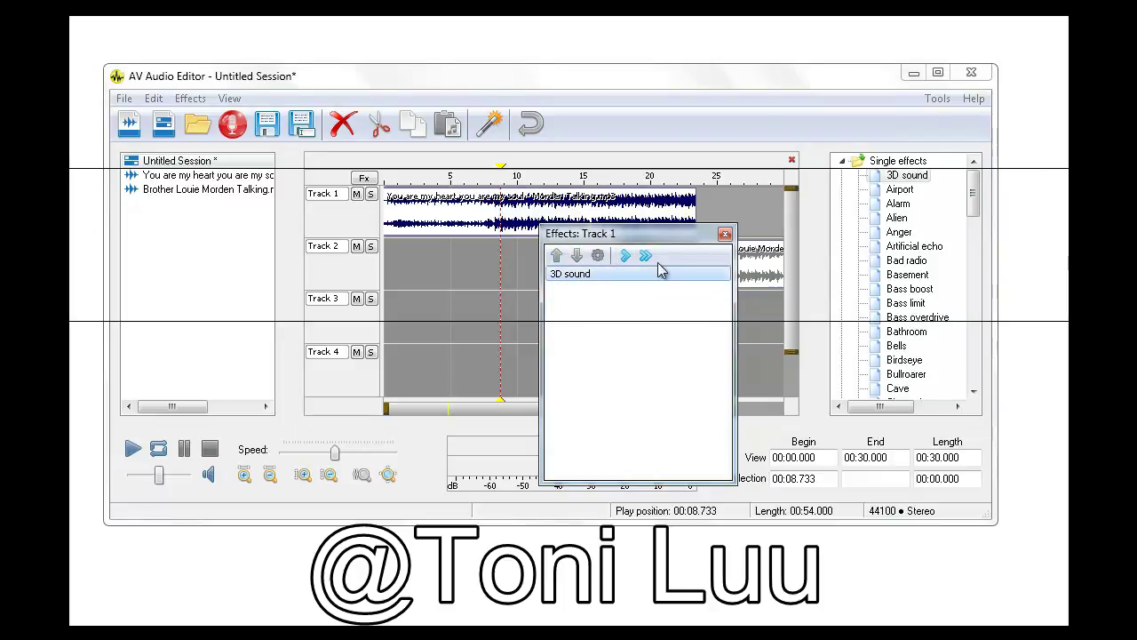
pyautogui.click(725, 234)
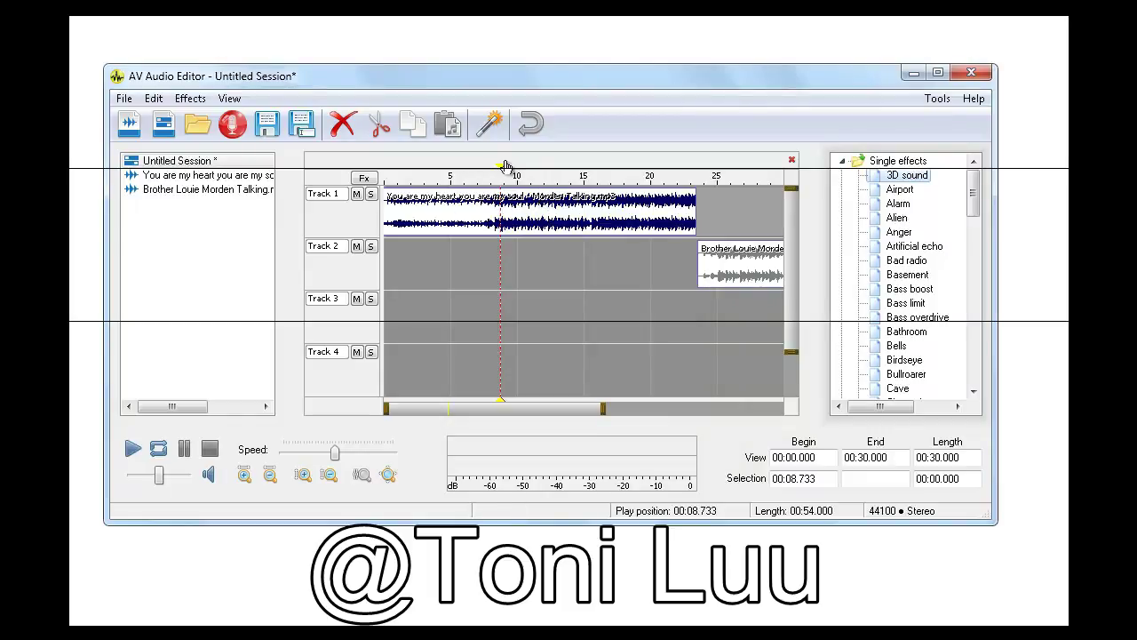
# Step: Play the mixed session from the beginning to preview both tracks
pyautogui.moveTo(500, 171); pyautogui.dragTo(386, 174)
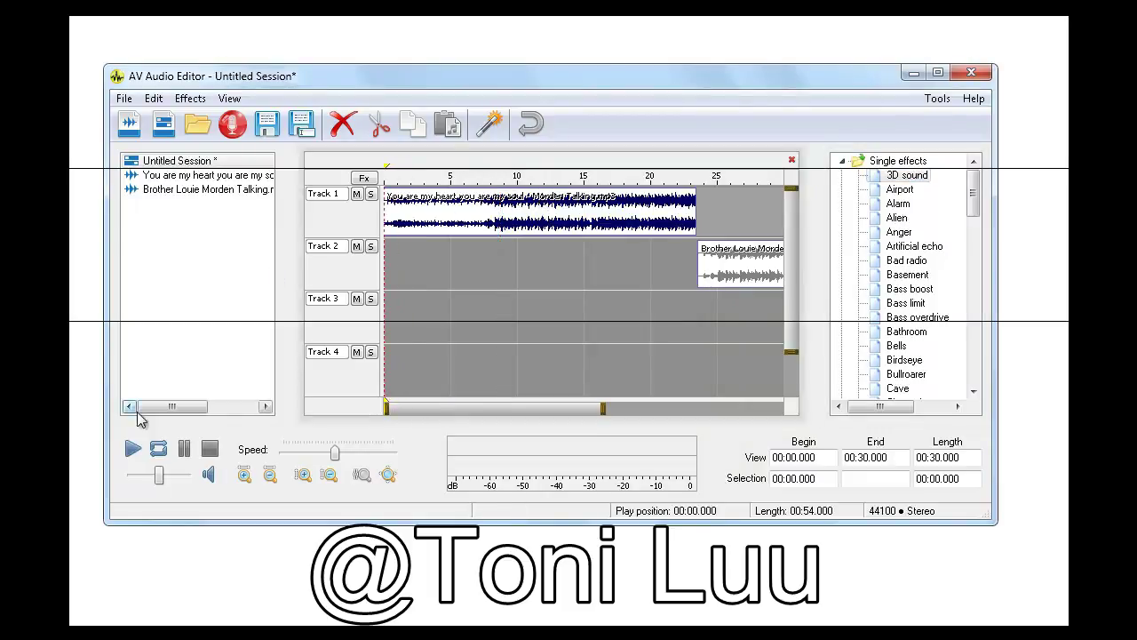
pyautogui.click(132, 450)
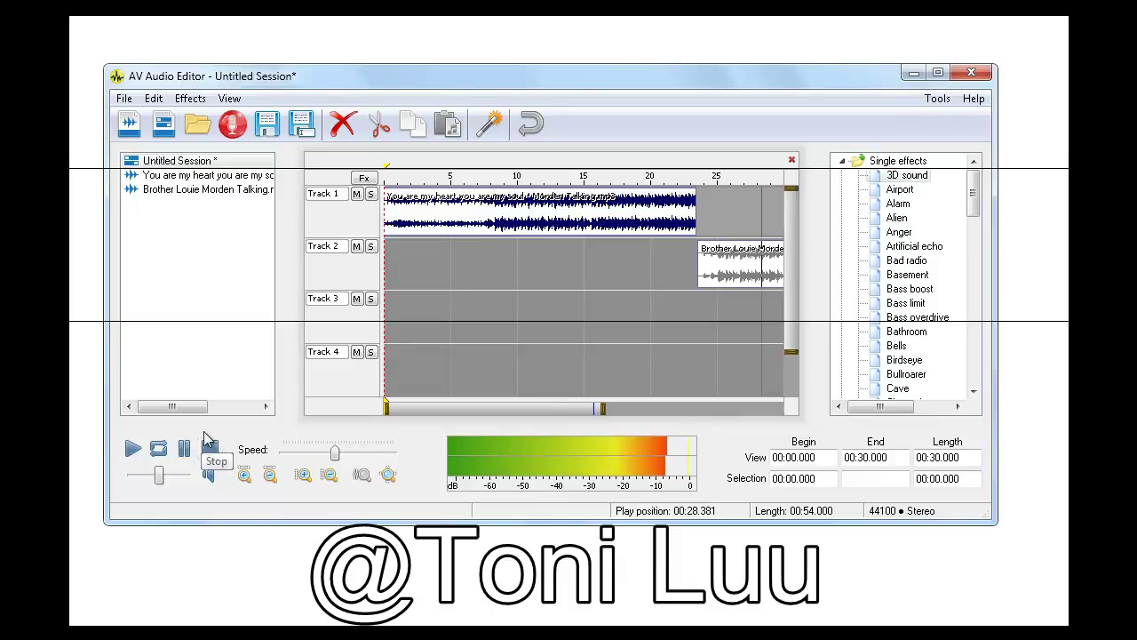
# Step: Export the session to the Ringtone folder in MPEG Layer-3 format under the file name "New Ringtone.mp3"
pyautogui.click(302, 130)
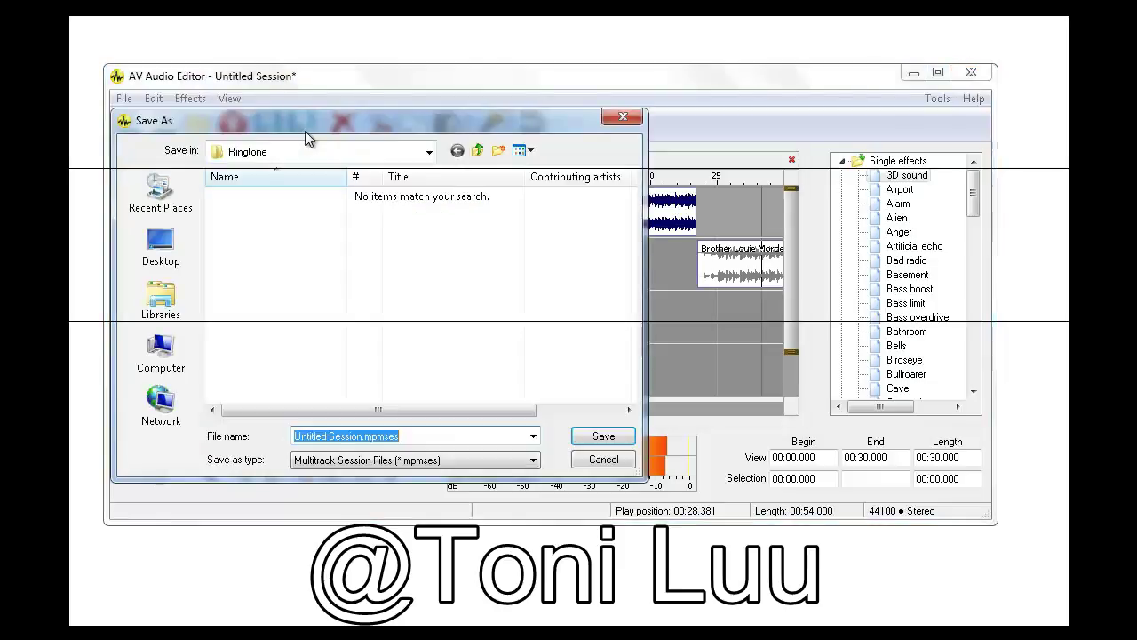
pyautogui.click(351, 460)
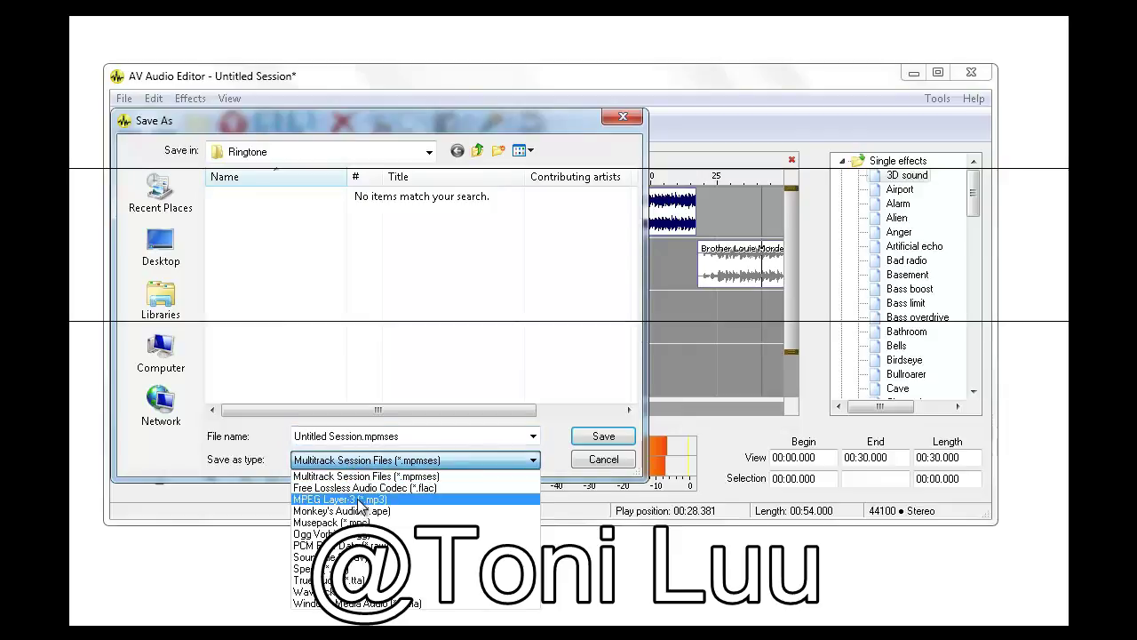
pyautogui.click(360, 500)
pyautogui.click(305, 440)
pyautogui.click(357, 436)
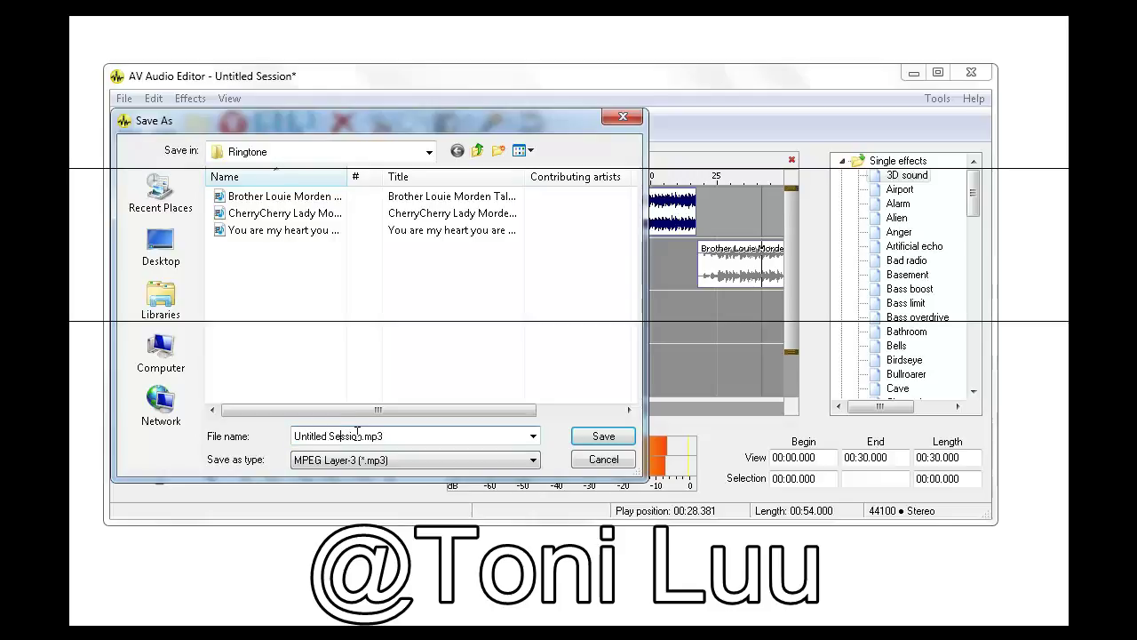
pyautogui.moveTo(362, 435); pyautogui.dragTo(249, 394)
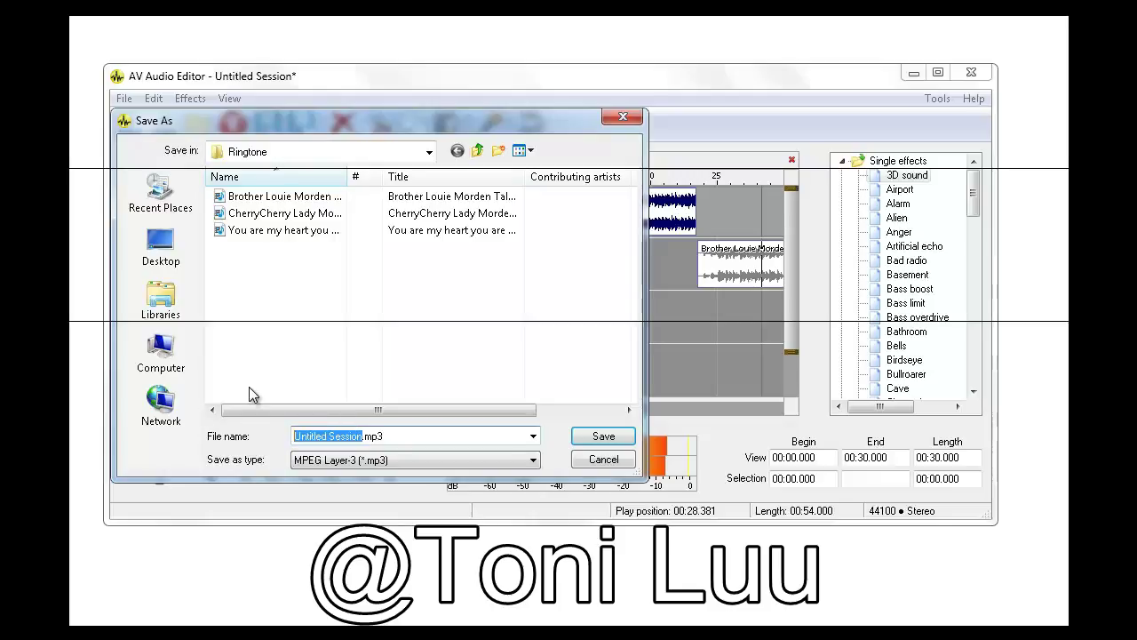
pyautogui.write('New')
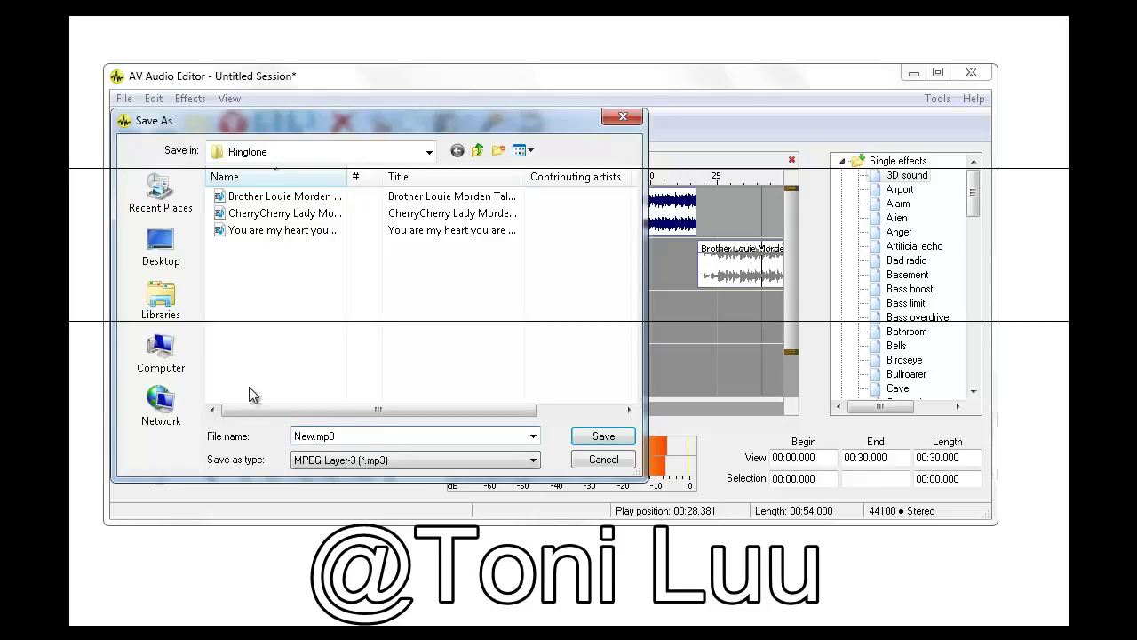
pyautogui.write(' Ringon')
pyautogui.press('BackSpace')
pyautogui.press('BackSpace')
pyautogui.write('tone')
pyautogui.press('Return')
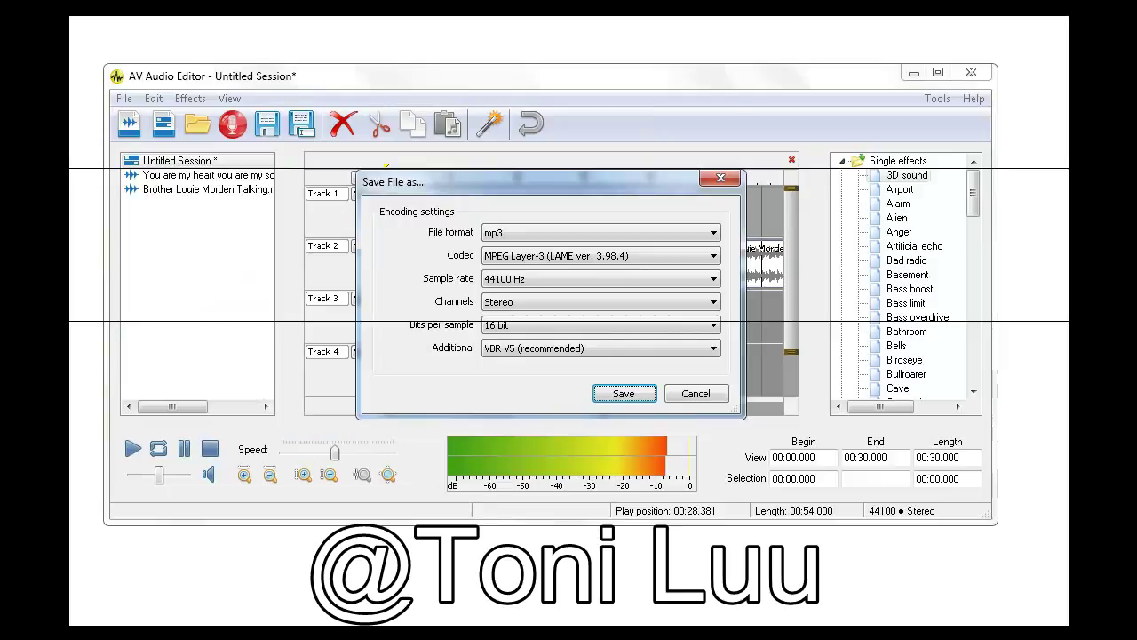
# Step: Check the encoding options and save the file as mp3 with MPEG Layer-3 codec, 44100 Hz, stereo, 16 bit and VBR V5
pyautogui.click(540, 327)
pyautogui.click(540, 327)
pyautogui.click(533, 302)
pyautogui.click(529, 295)
pyautogui.click(540, 278)
pyautogui.click(540, 255)
pyautogui.click(542, 256)
pyautogui.click(544, 270)
pyautogui.click(544, 233)
pyautogui.click(544, 245)
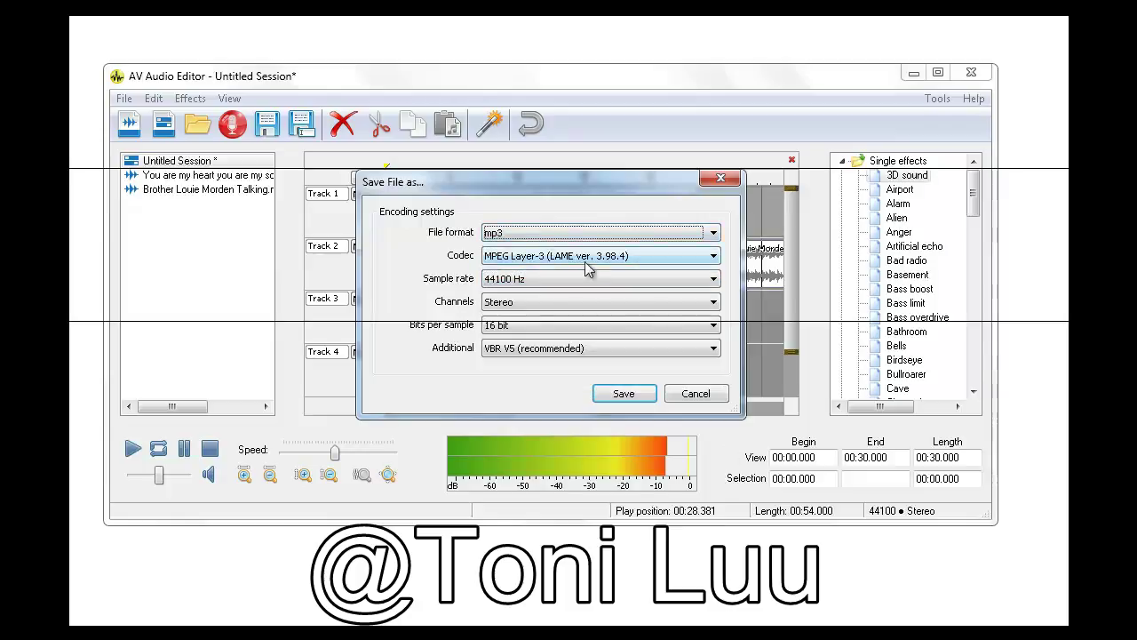
pyautogui.click(624, 394)
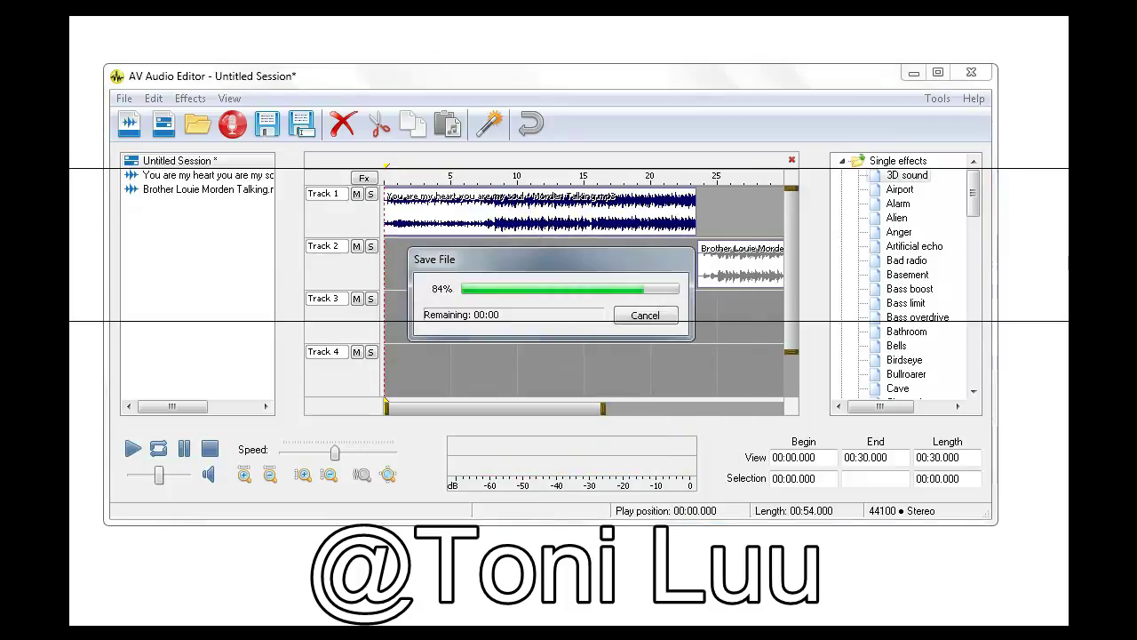